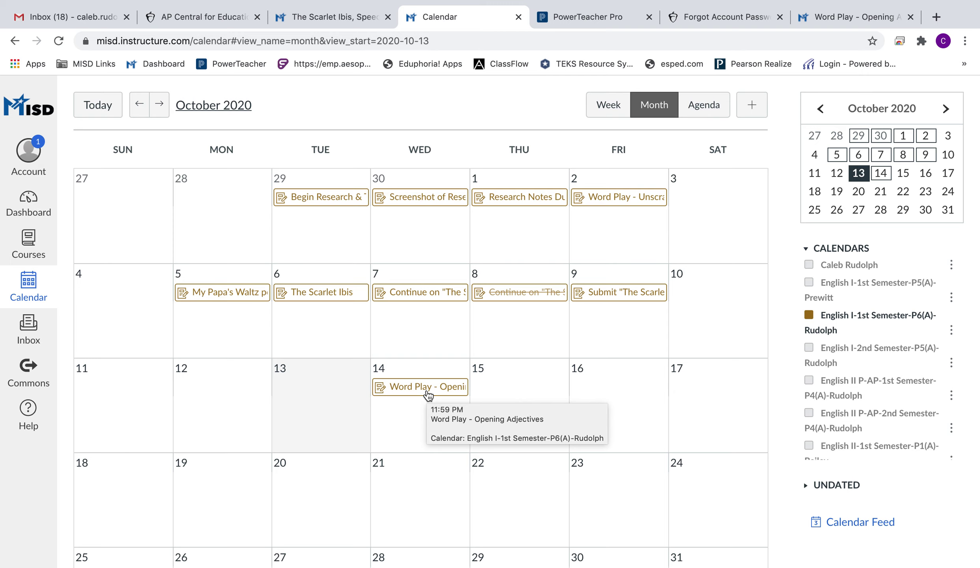
Open the 'Word Play - Opening Adjectives' assignment page from its October 14 calendar event.
left_click(428, 393)
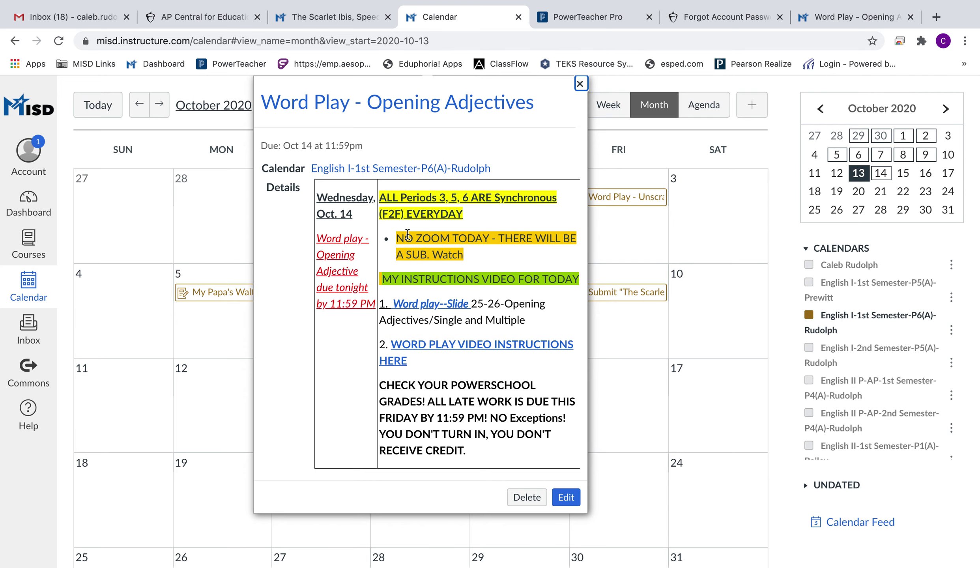
left_click(358, 110)
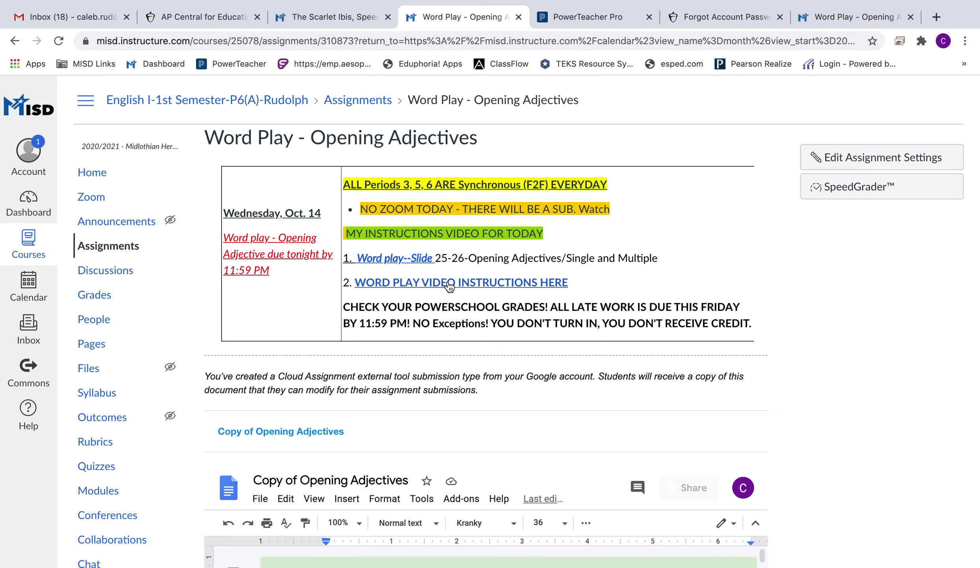
scroll(536, 322, "down", 2)
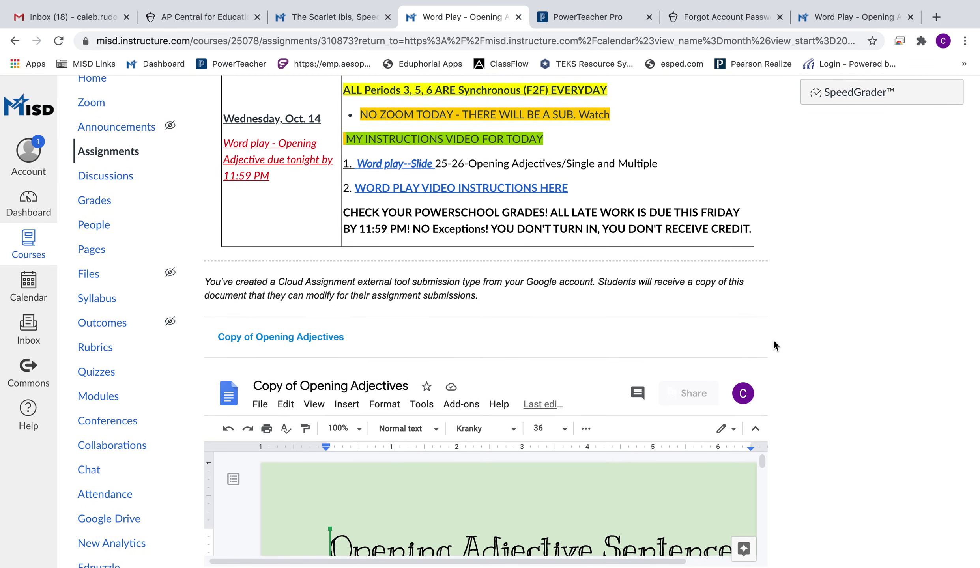
scroll(694, 329, "up", 2)
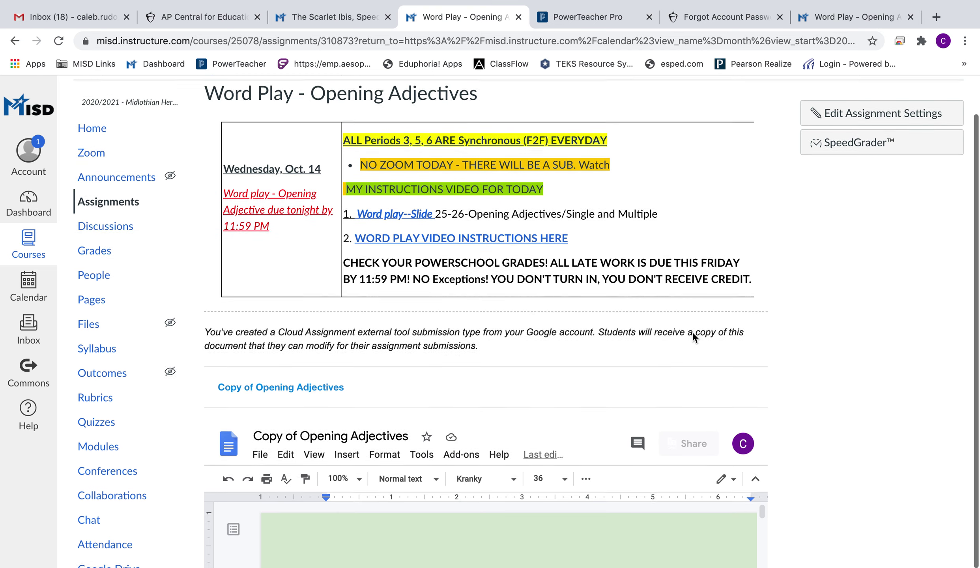
scroll(694, 329, "up", 1)
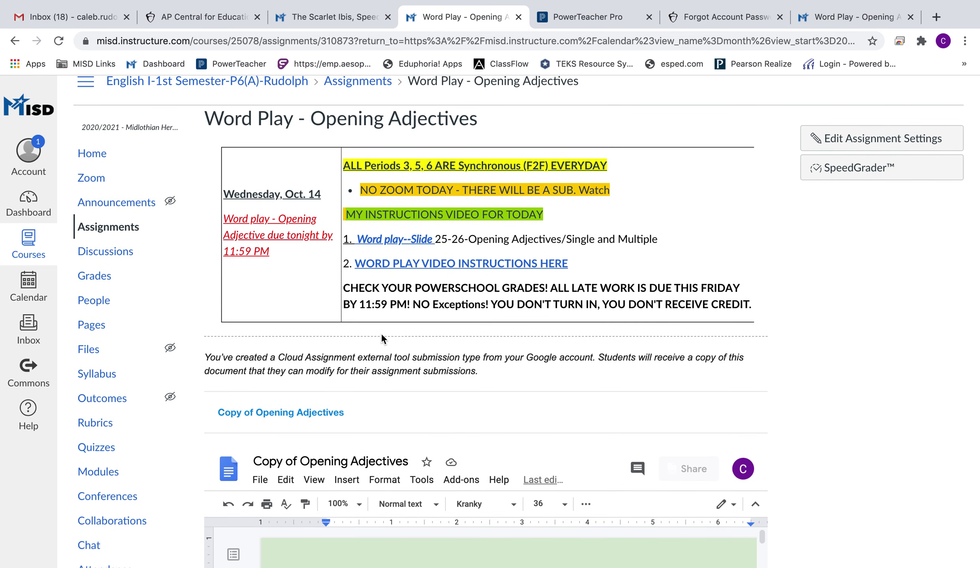